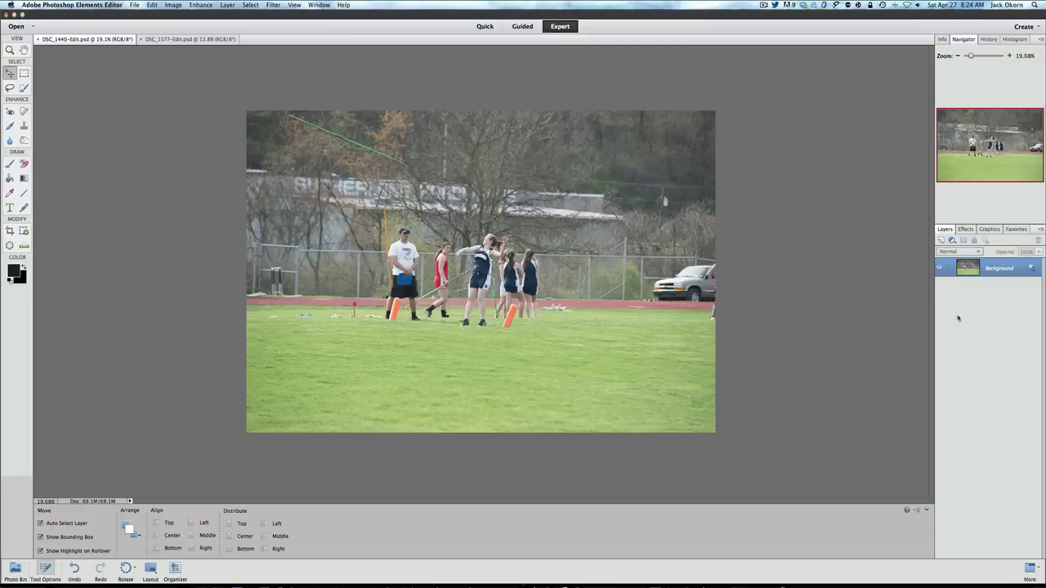
Duplicate the Background layer of DSC_1440-Edit.psd as Layer 1 with Cmd+J
key("super+j")
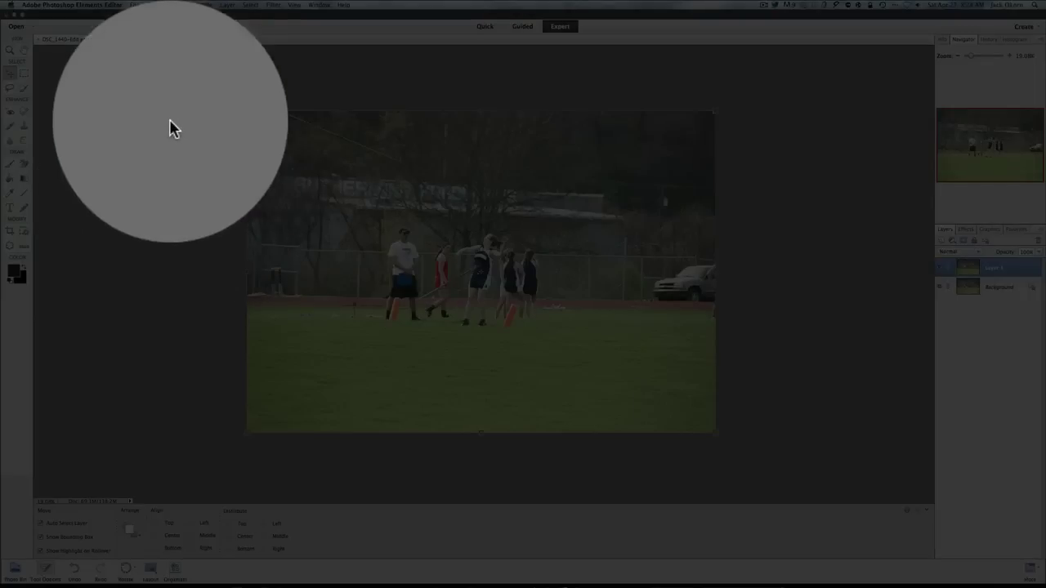
Open the Canvas Size dialog from Image > Resize
left_click(173, 5)
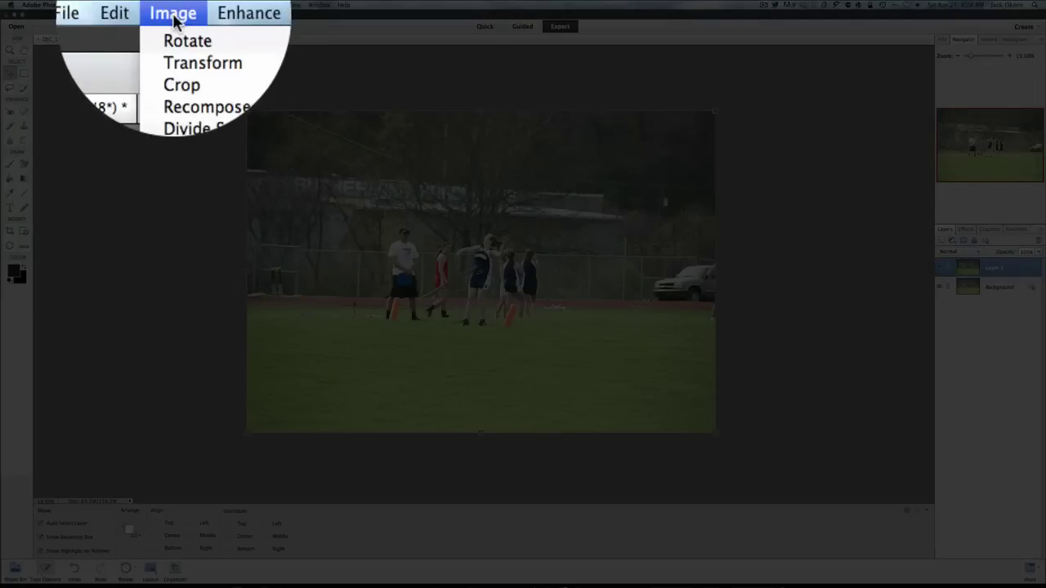
mouse_move(176, 55)
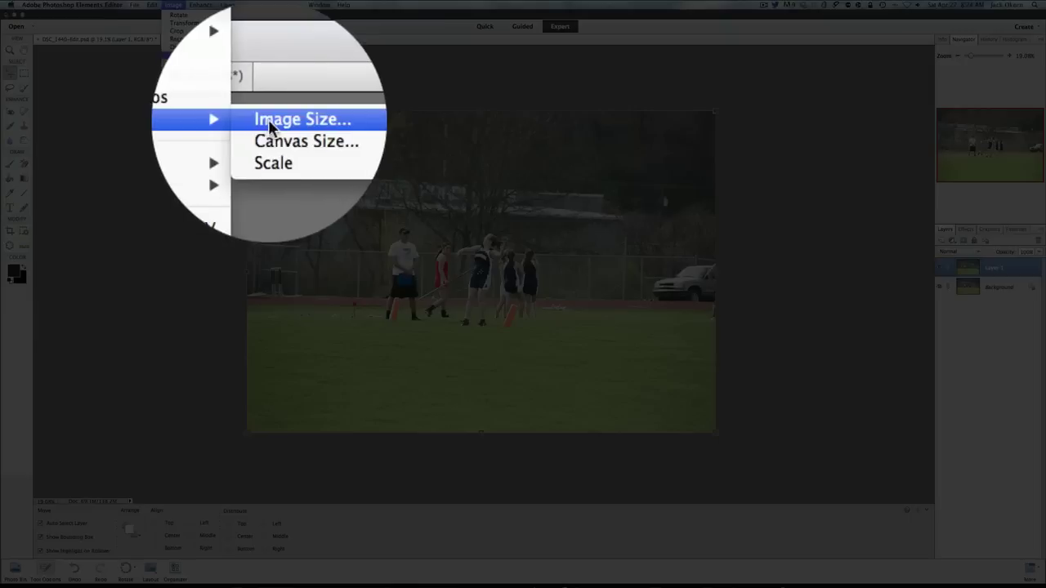
left_click(269, 121)
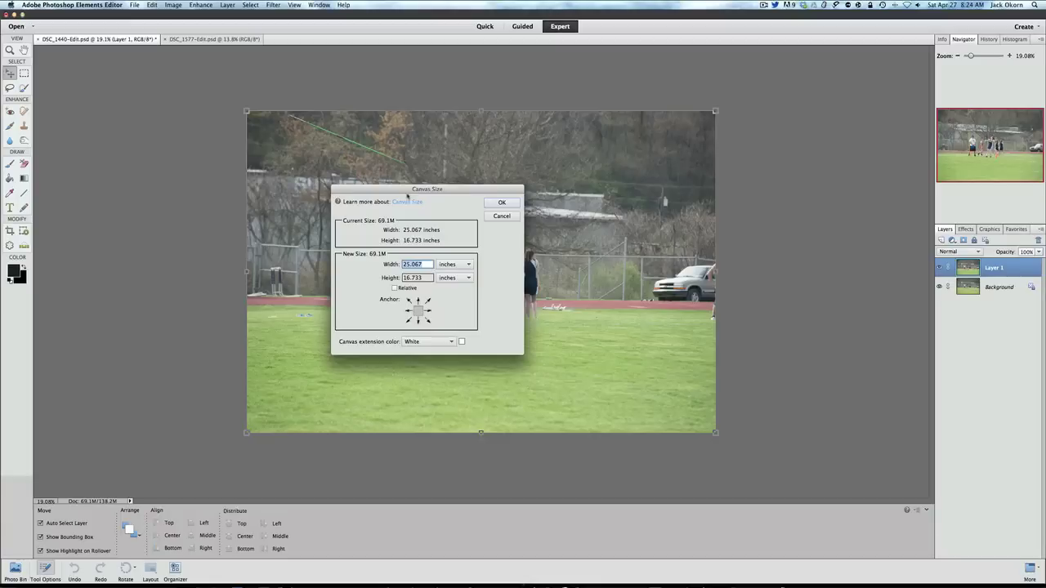
Resize the canvas to 28 × 19 inches with White extension colour and apply it
left_click_drag(407, 195, 426, 197)
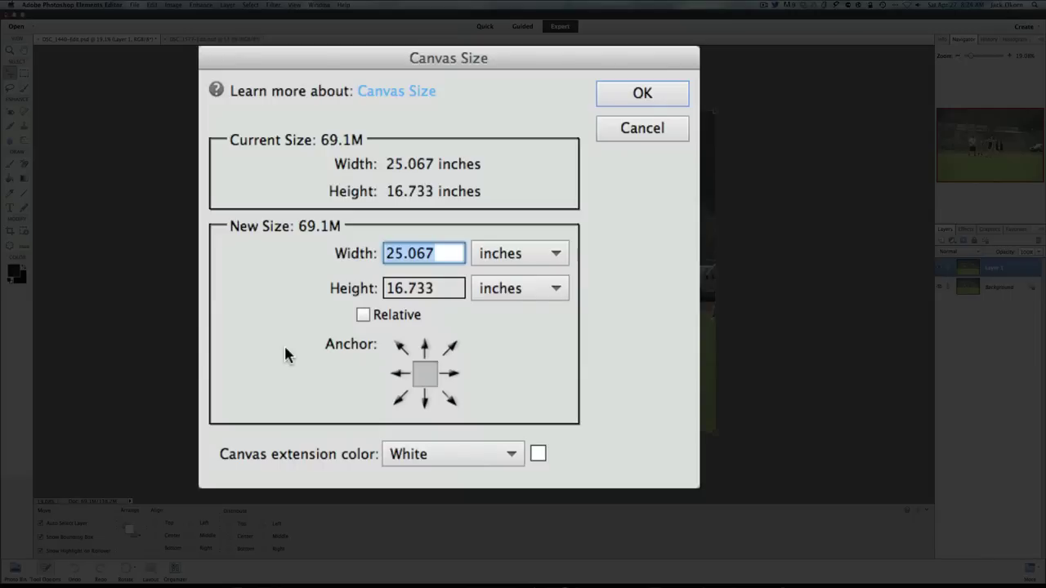
left_click(391, 253)
left_click_drag(436, 255, 389, 255)
type("24")
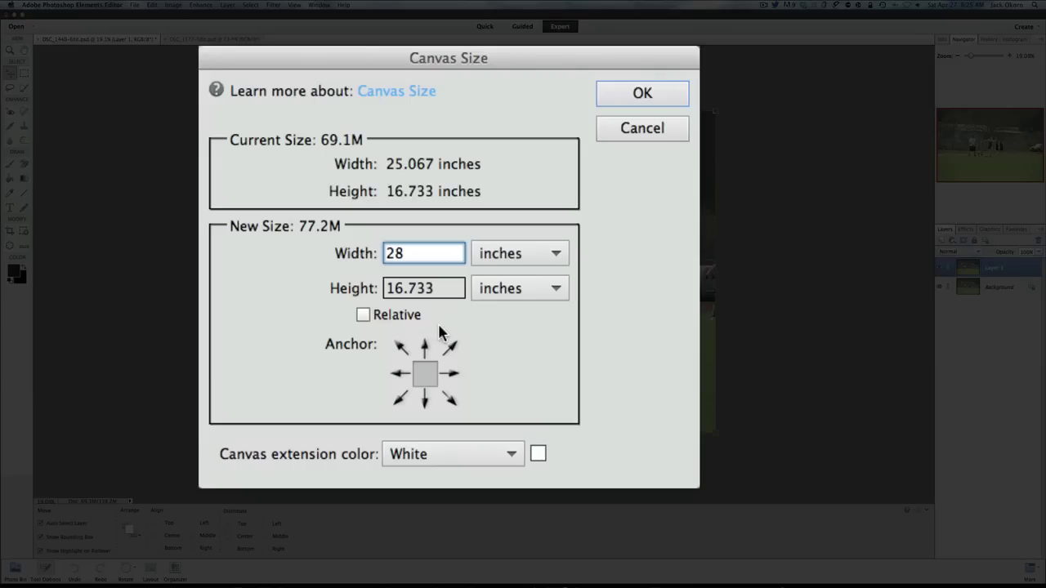
left_click_drag(438, 287, 388, 287)
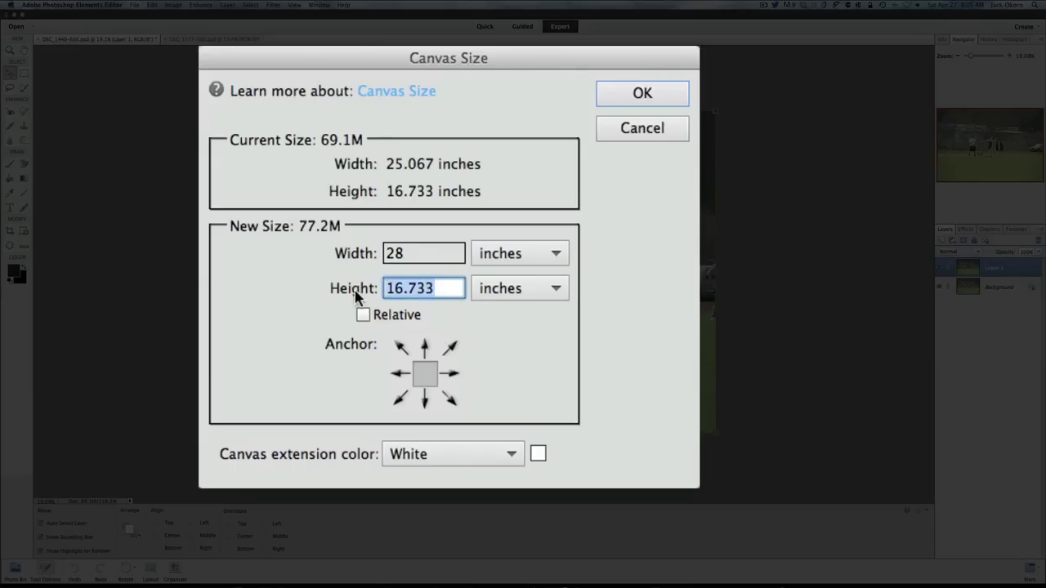
type("19")
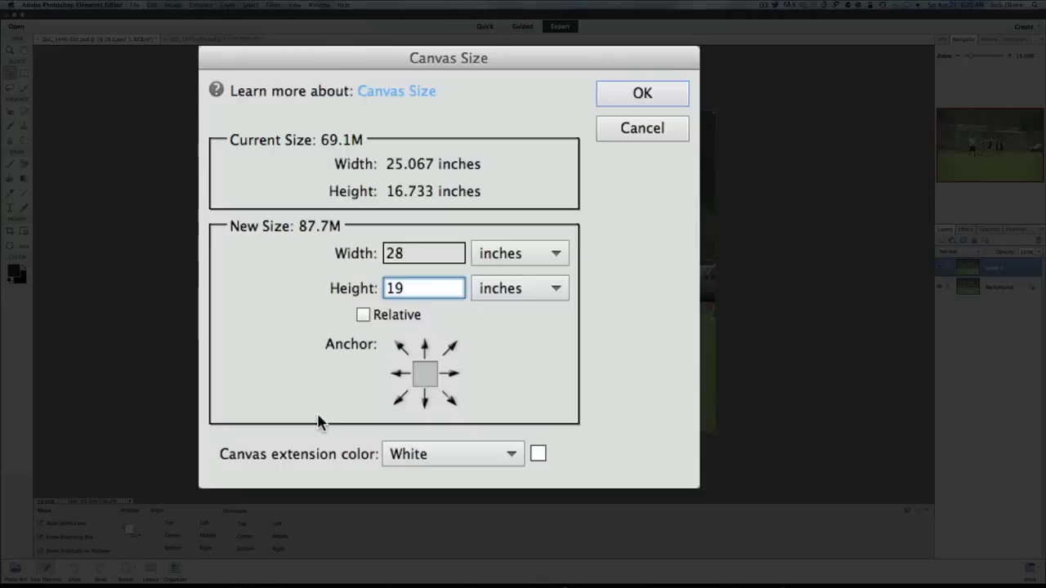
left_click(435, 455)
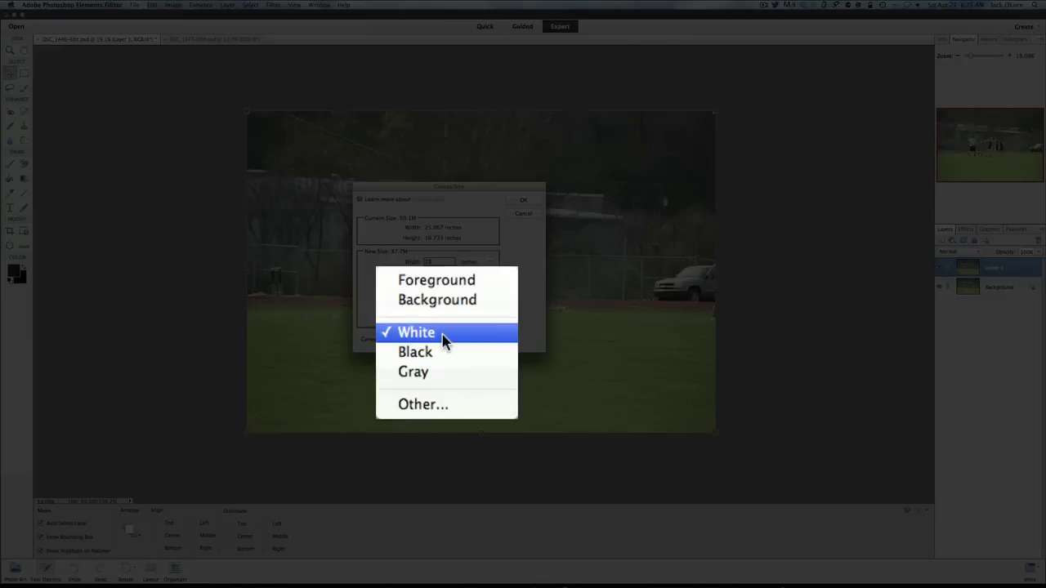
left_click(444, 340)
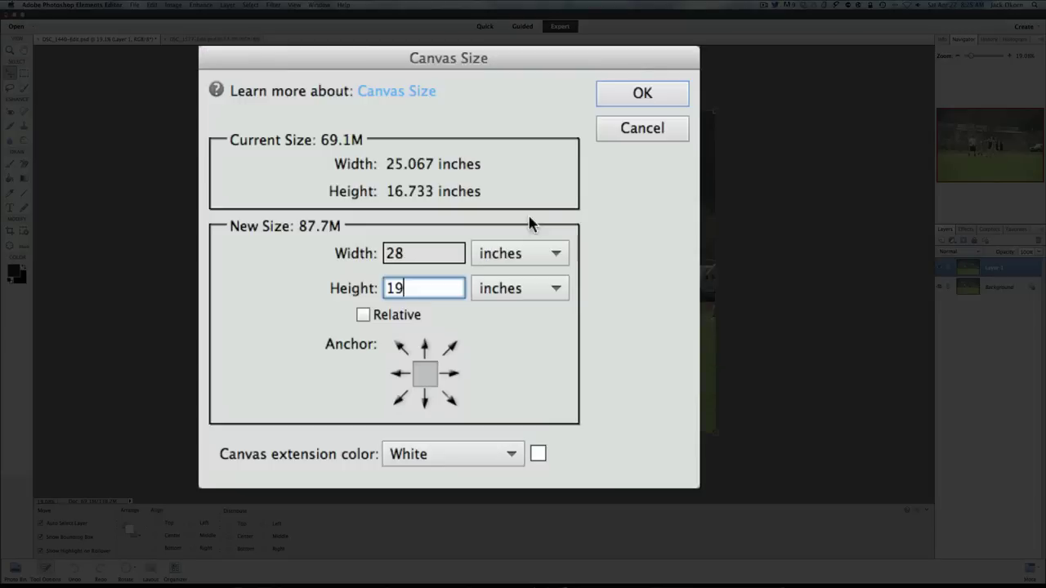
left_click(642, 95)
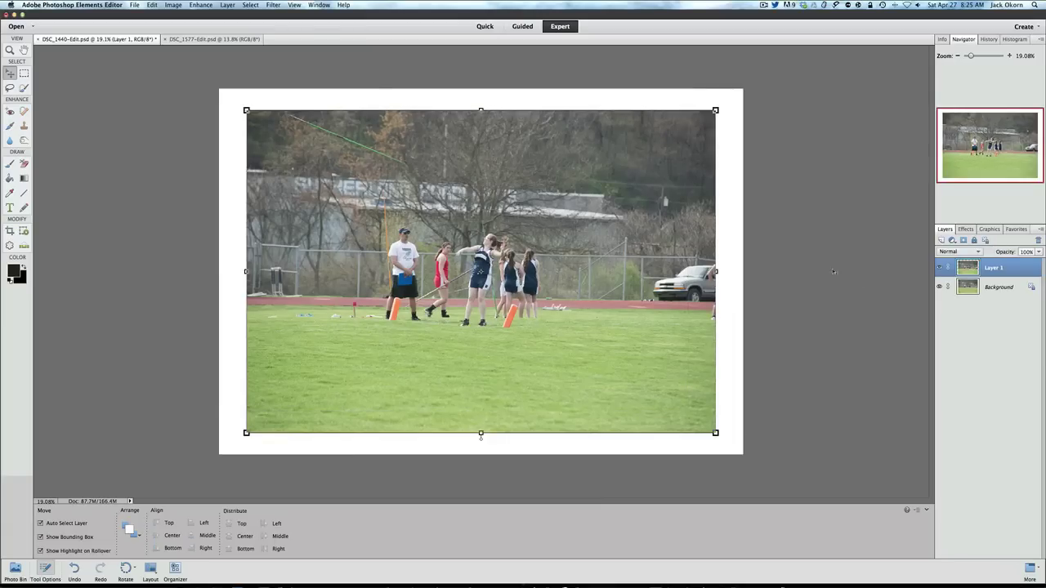
Make the Background layer active and pick the Horizontal Type tool
left_click(981, 287)
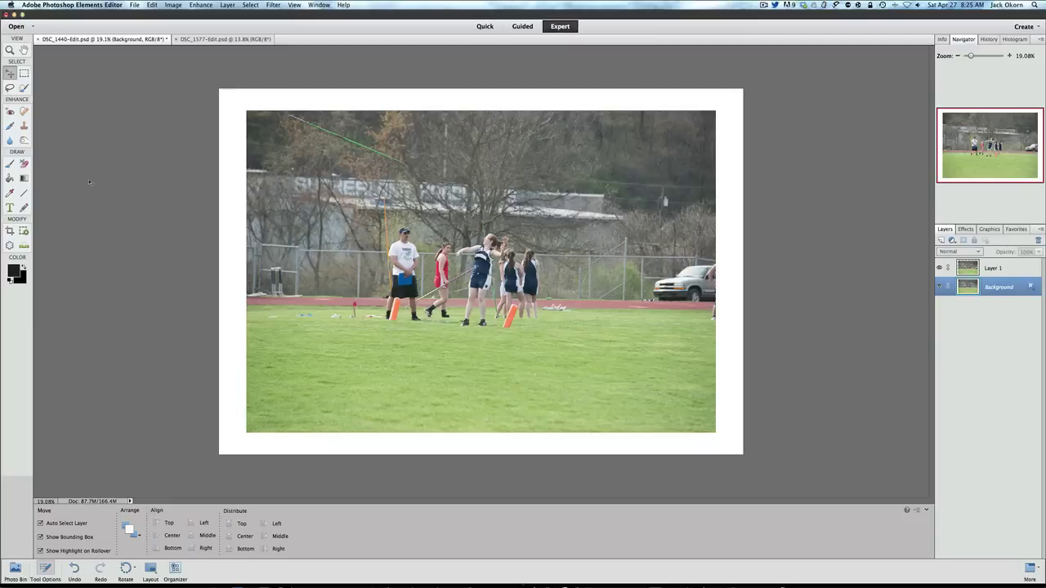
left_click(10, 208)
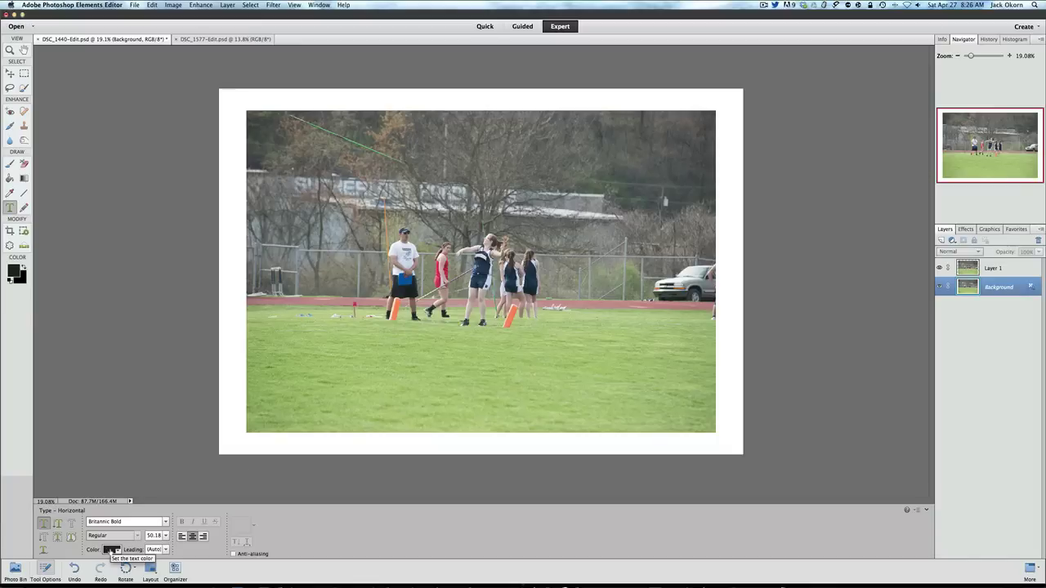
Type and commit the caption 'THE GIRL WITH HER JAVELIN' below the photo
left_click(438, 442)
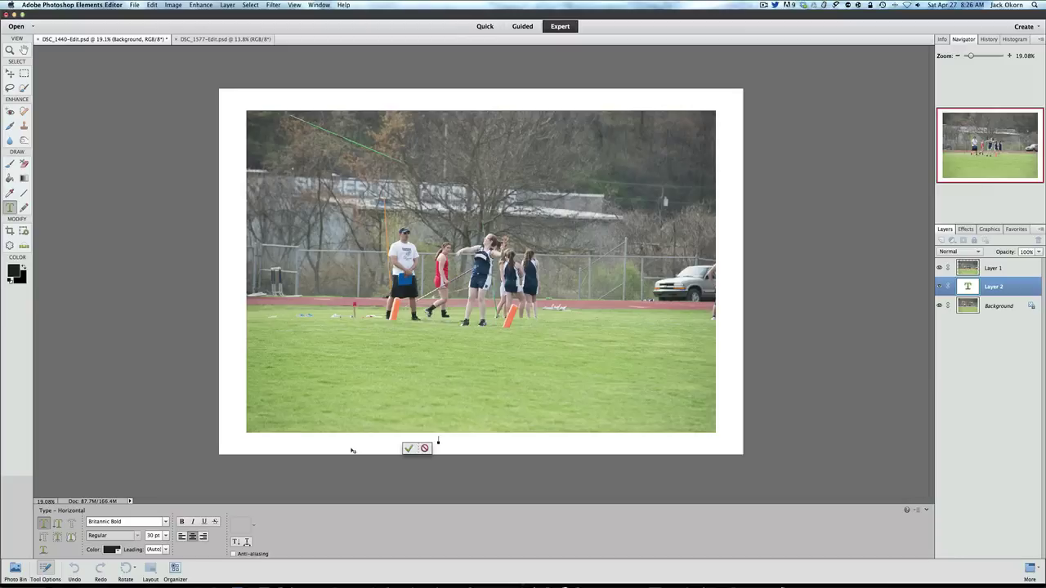
type("THE GIRL WITH HER")
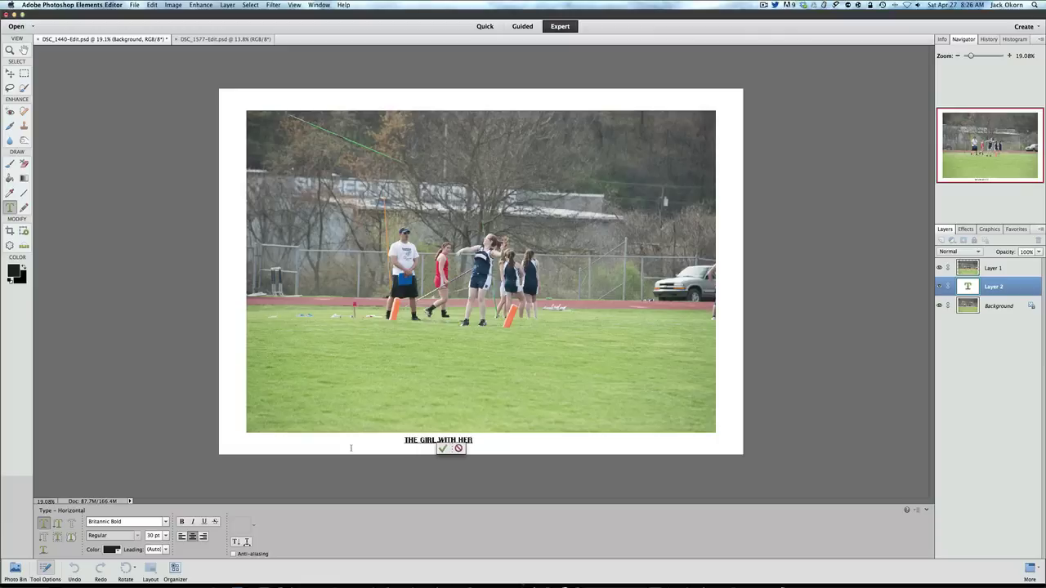
type(" JAVELIN")
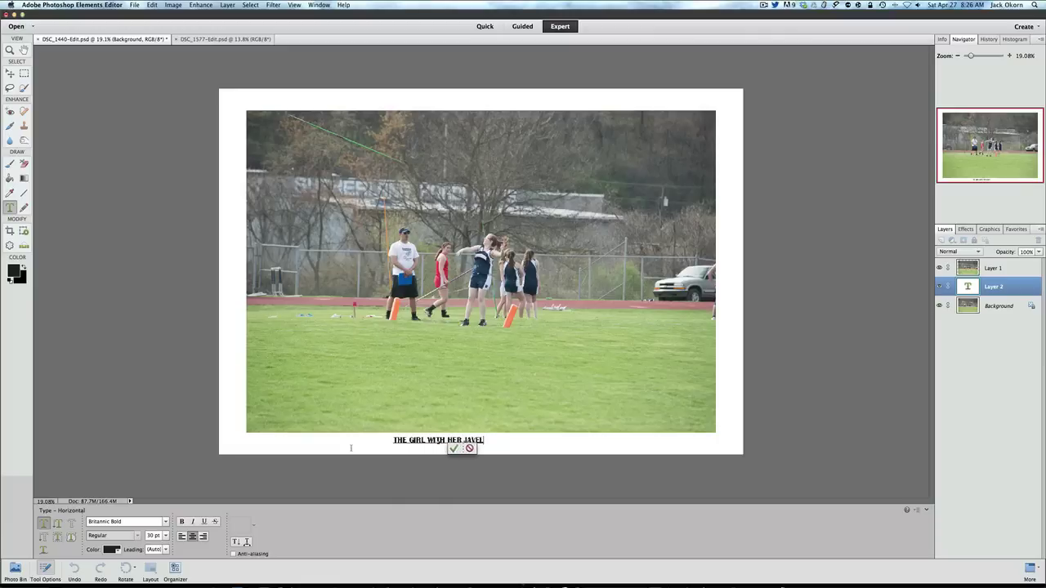
left_click(457, 448)
key("v")
Centre the caption in the white border beneath the photo
left_click_drag(438, 441, 585, 444)
left_click(480, 443)
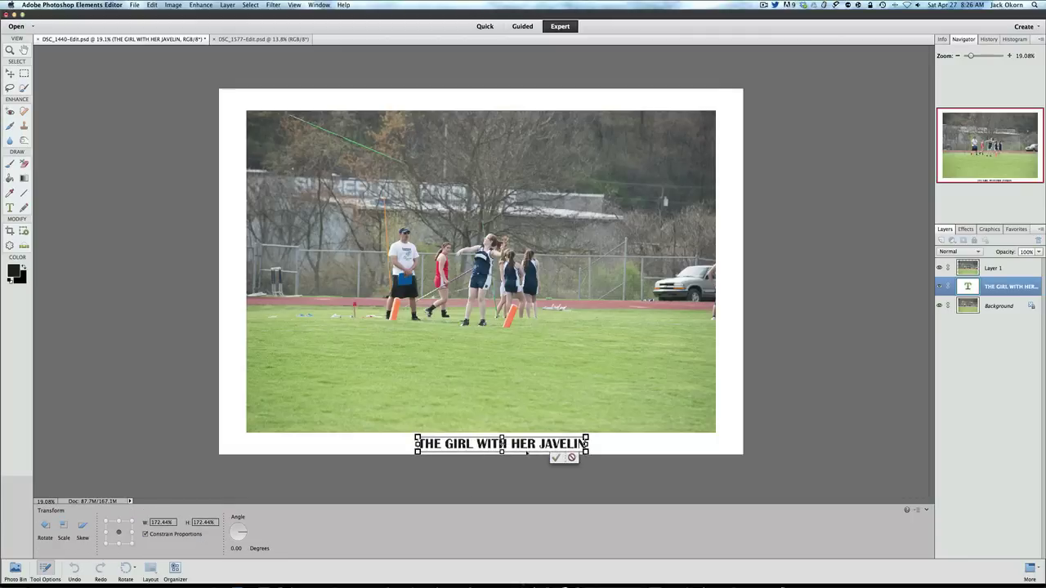
left_click_drag(483, 443, 461, 442)
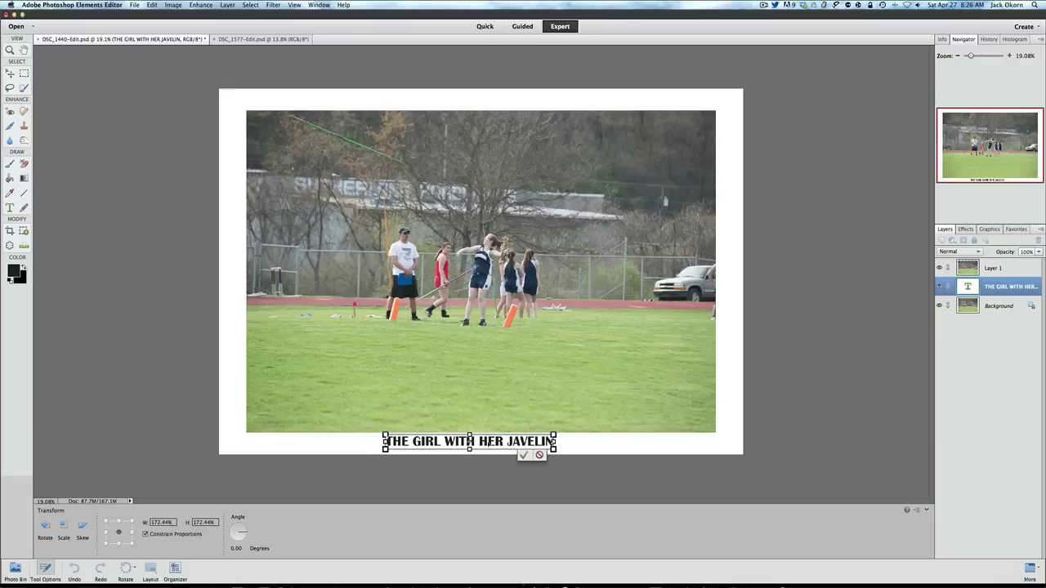
left_click(523, 456)
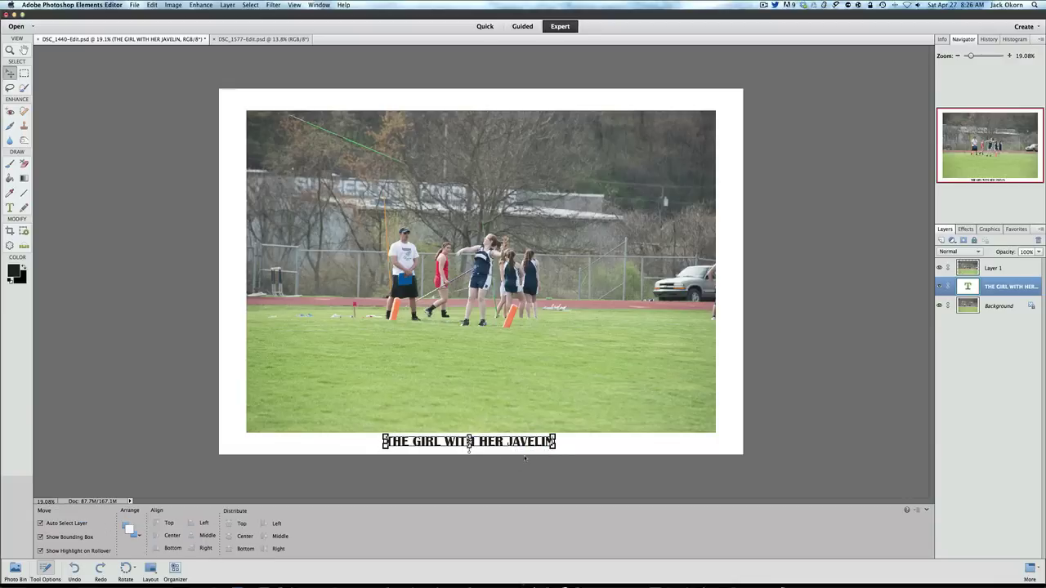
left_click(500, 470)
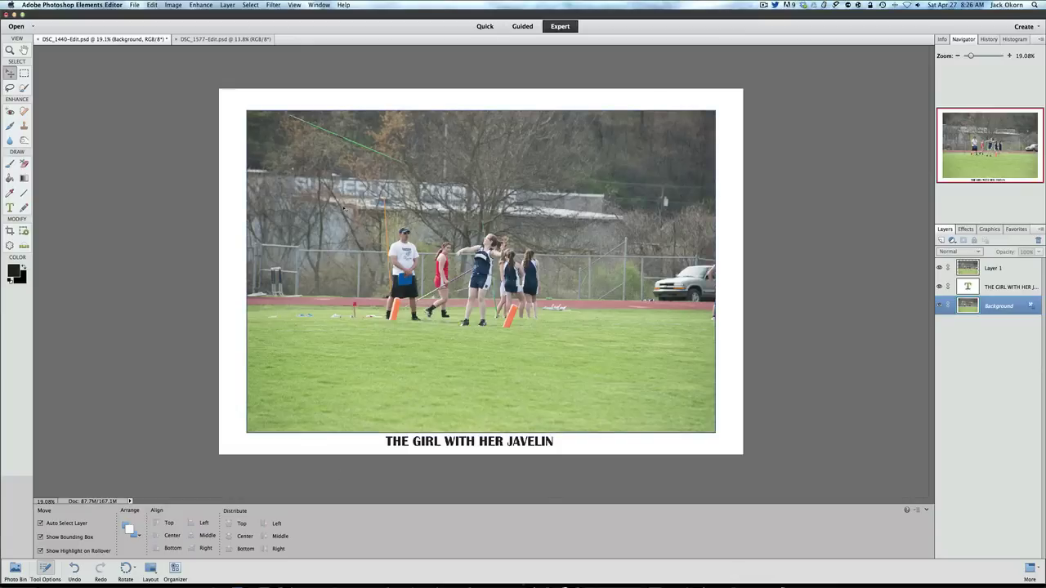
left_click(133, 5)
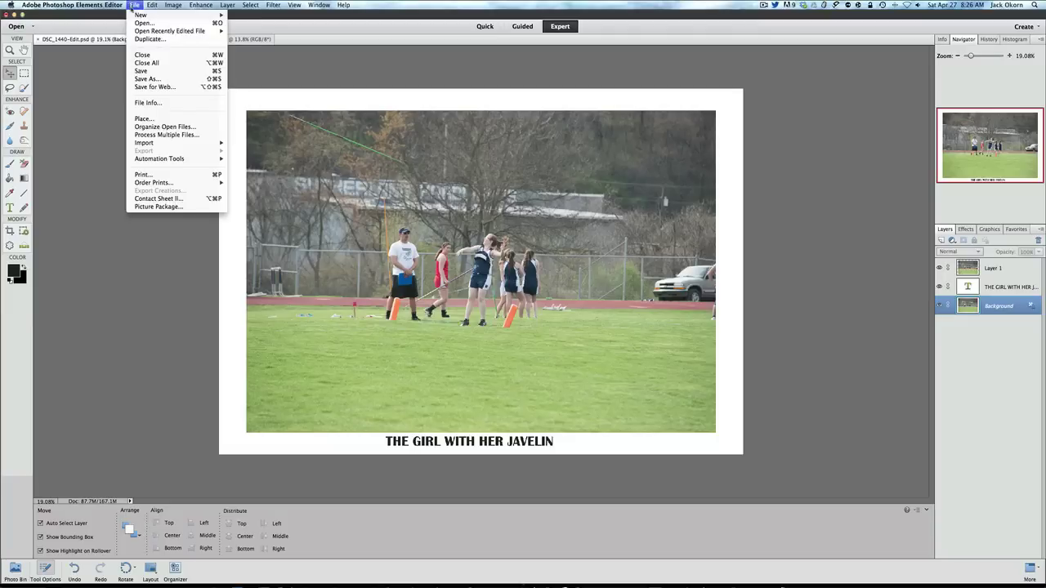
Save a JPEG copy of the captioned photo as DSC_1440-Edit.jpg
left_click(147, 79)
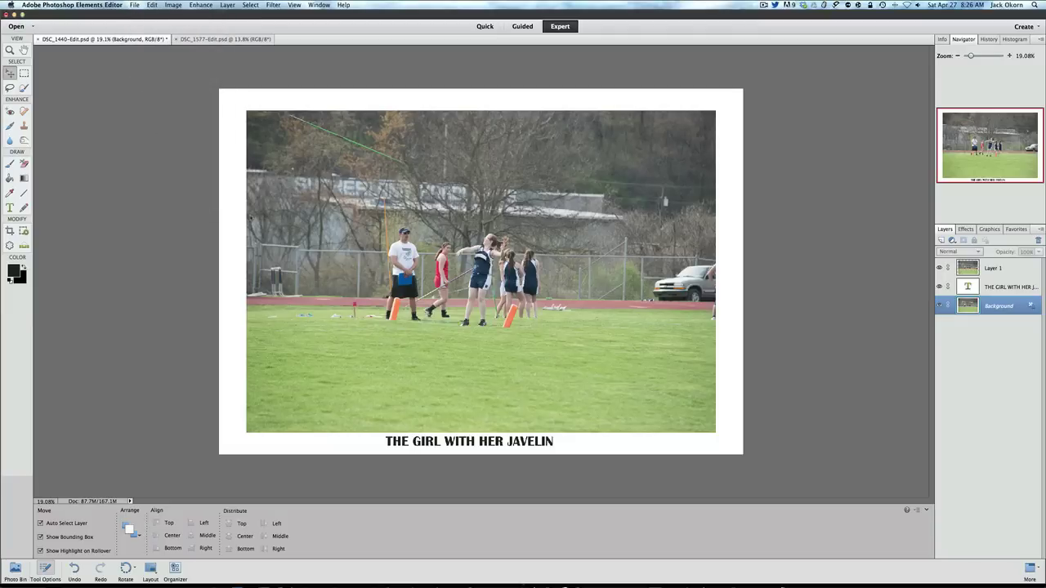
left_click(495, 248)
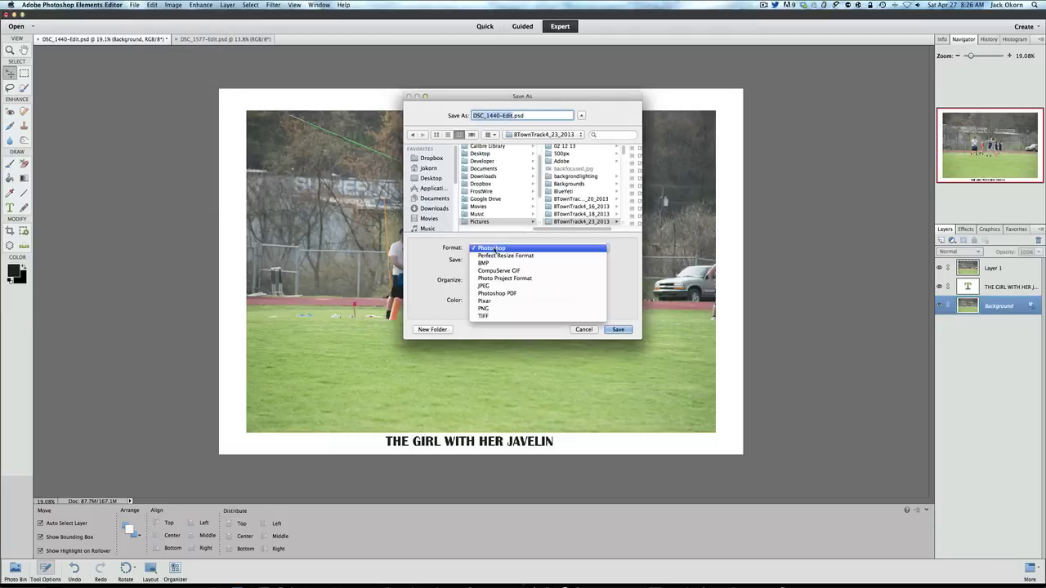
left_click(499, 285)
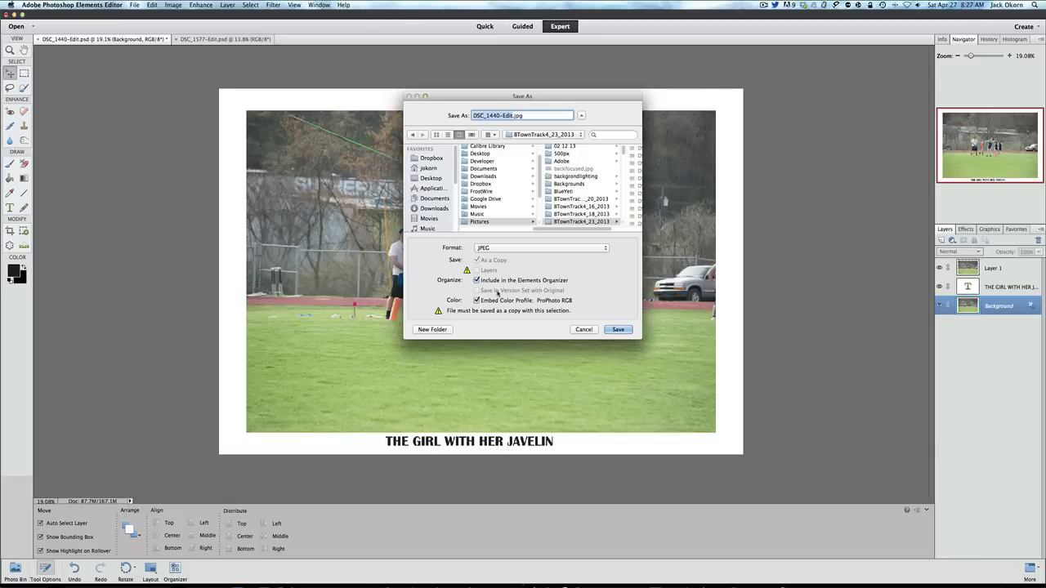
left_click(614, 330)
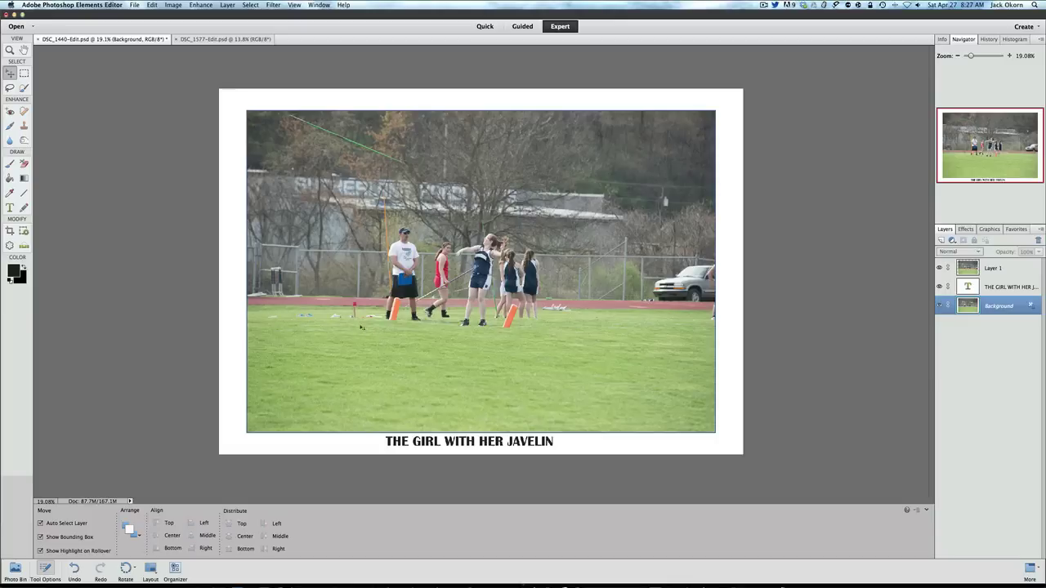
left_click(243, 40)
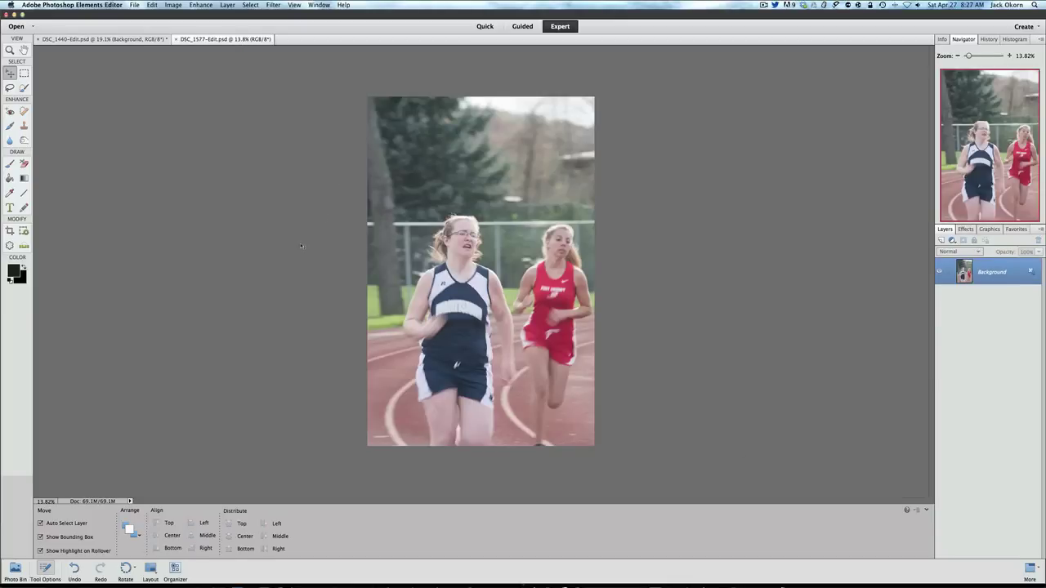
Fit the runners photo DSC_1577-Edit.psd on screen and fine-tune the zoom
left_click(294, 6)
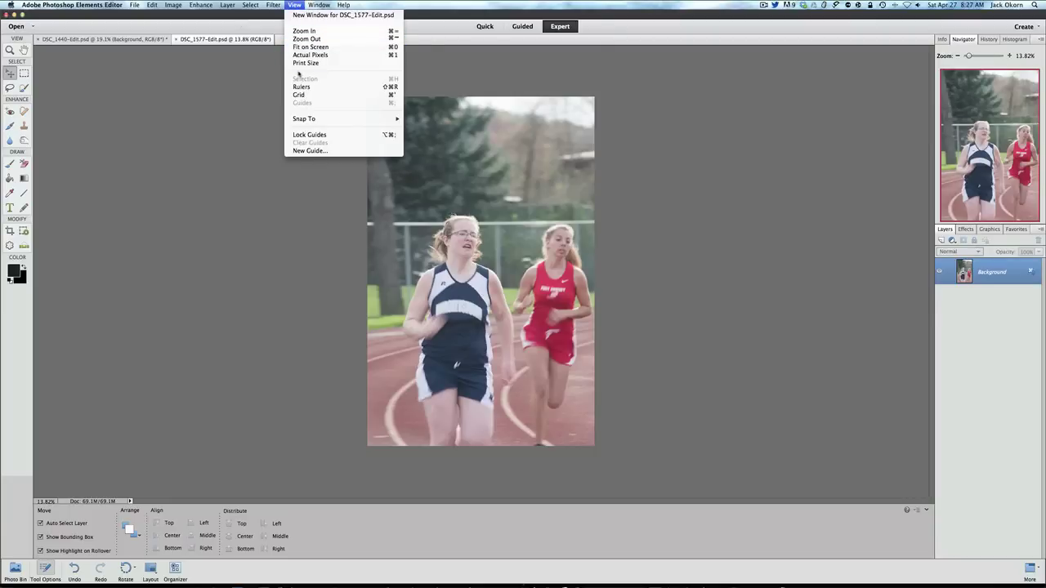
left_click(302, 47)
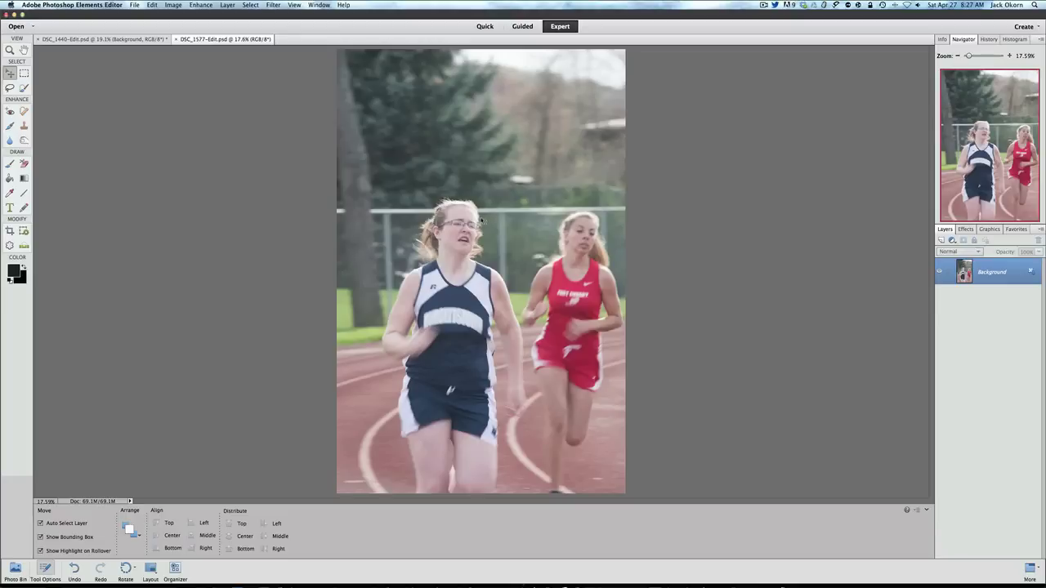
scroll(481, 219, "down", 1)
scroll(481, 219, "down", 8)
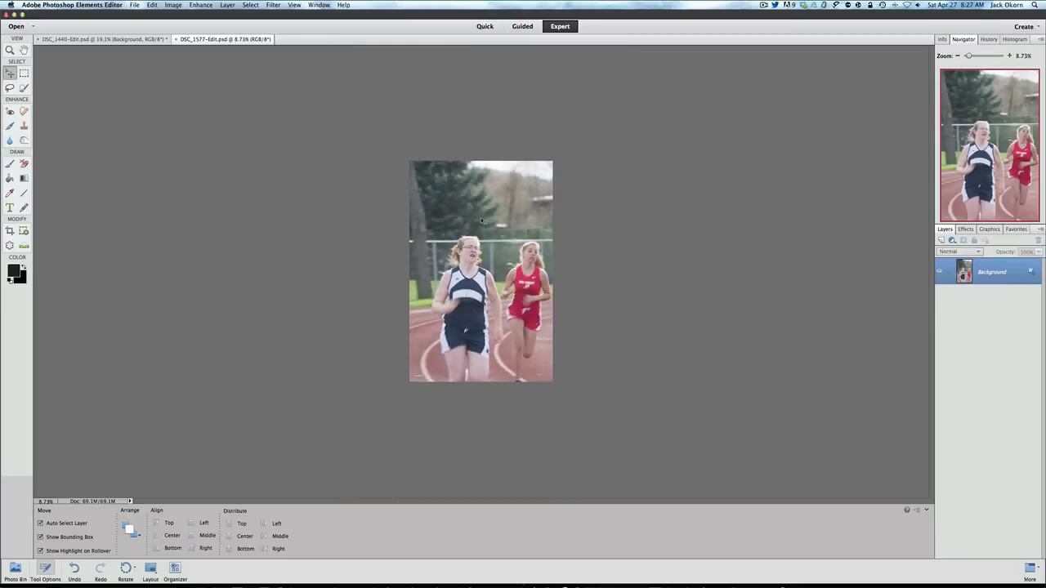
scroll(481, 219, "up", 12)
scroll(482, 221, "down", 12)
scroll(483, 221, "up", 2)
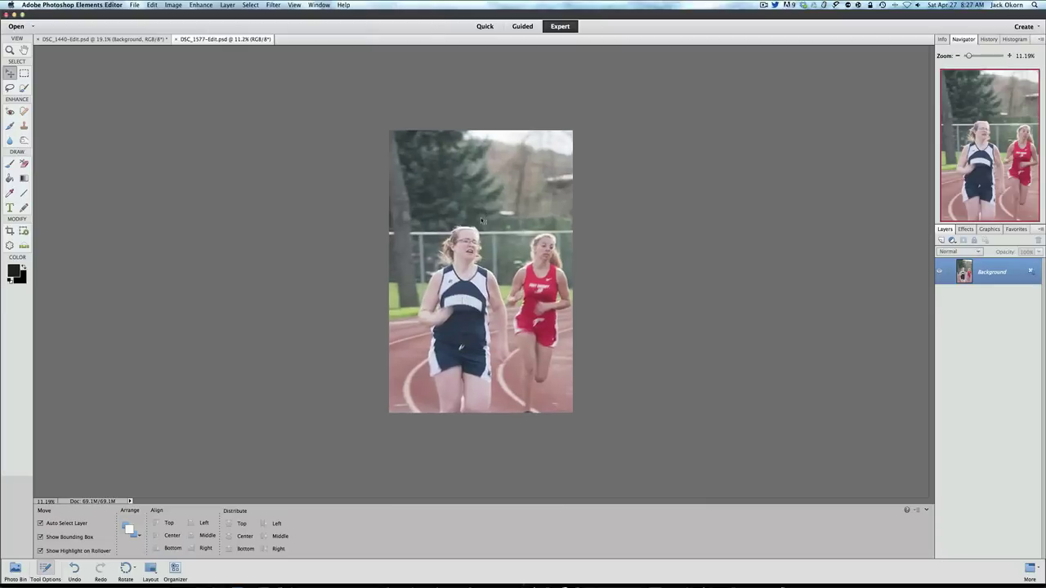
scroll(483, 221, "up", 8)
scroll(482, 221, "down", 5)
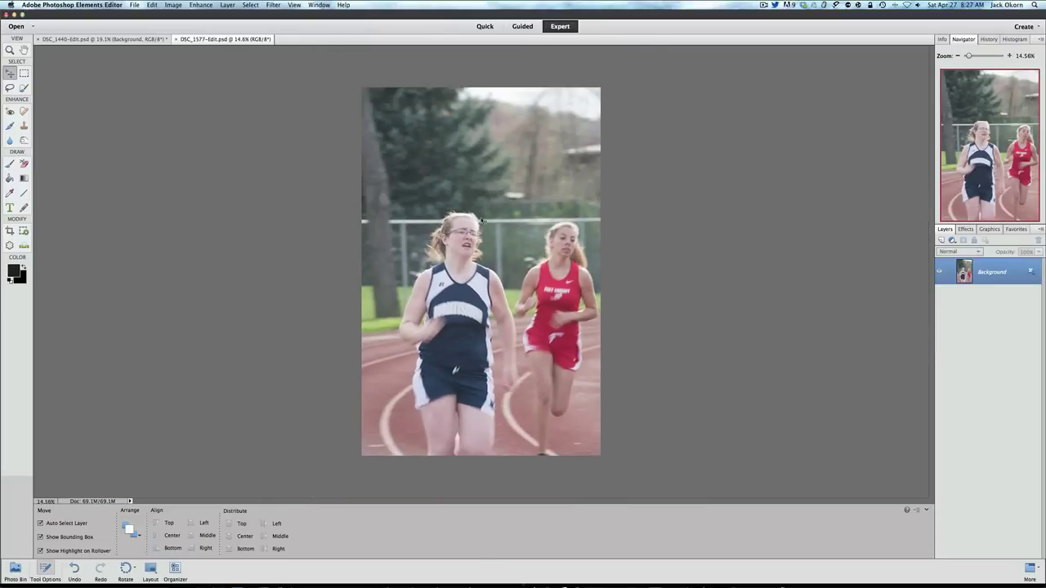
scroll(482, 221, "down", 1)
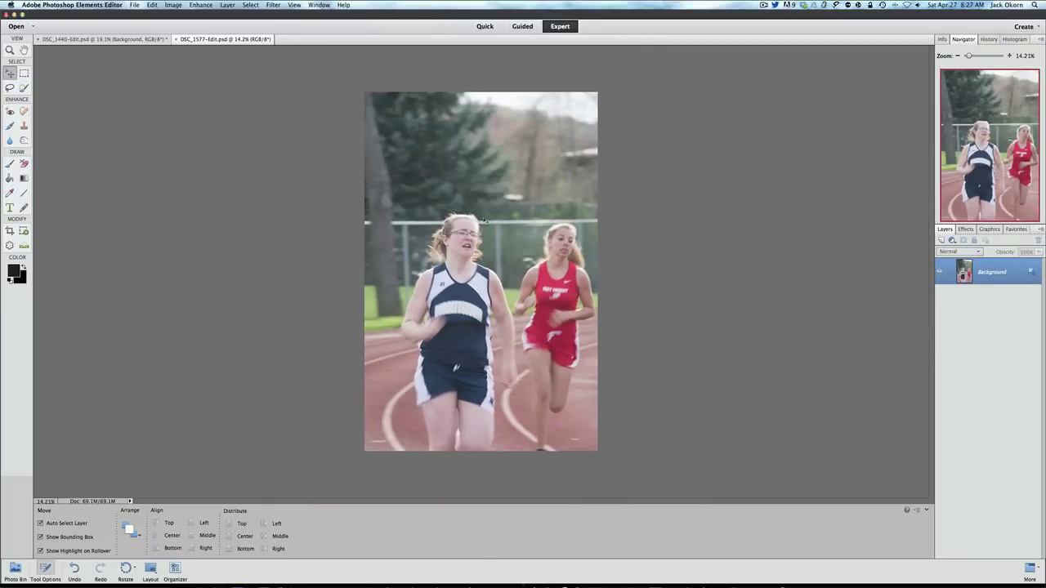
scroll(483, 221, "up", 2)
scroll(483, 221, "down", 4)
scroll(482, 221, "up", 1)
scroll(484, 221, "up", 1)
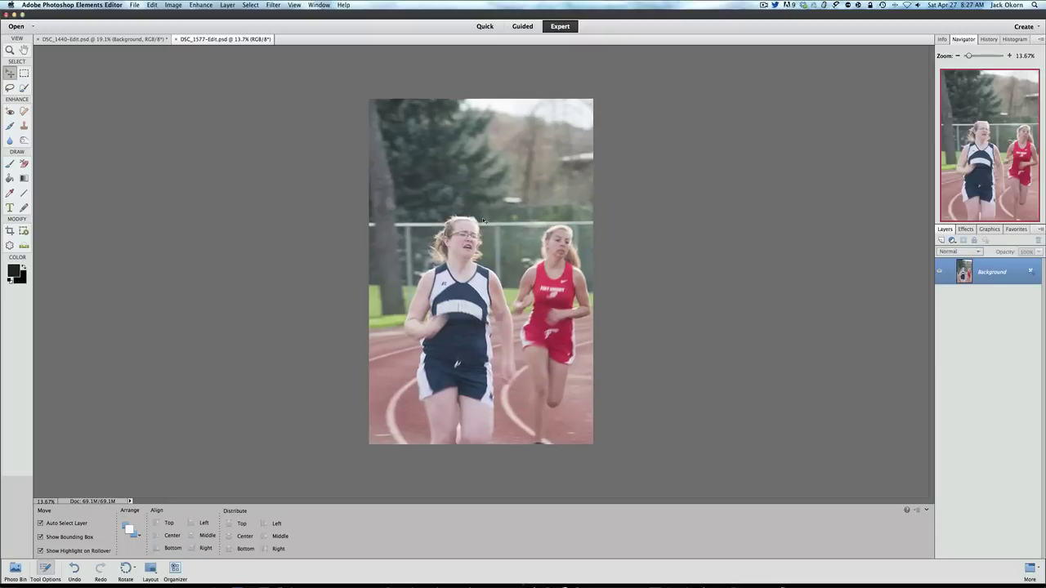
scroll(516, 191, "up", 5)
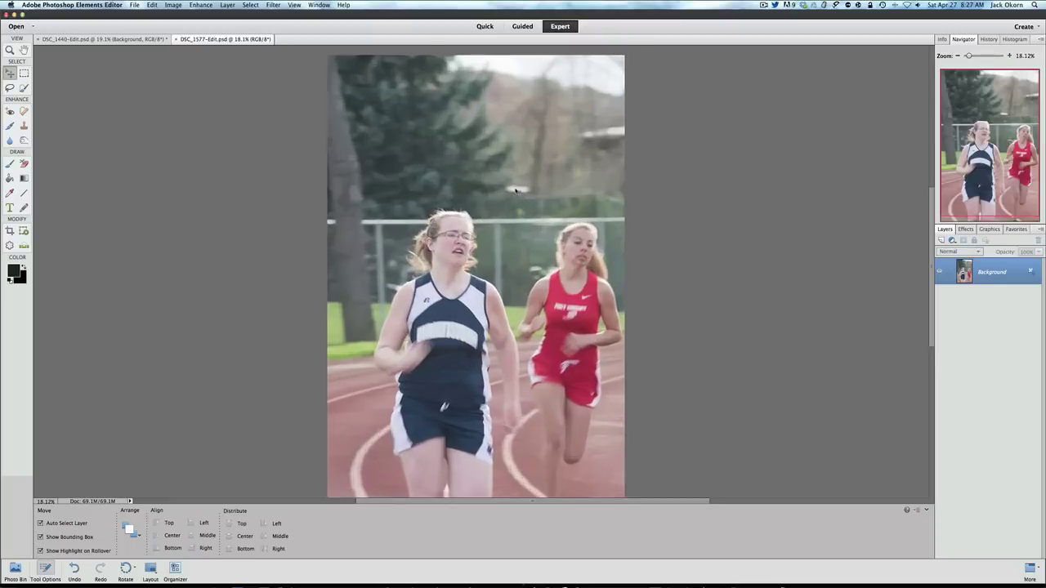
scroll(517, 191, "down", 5)
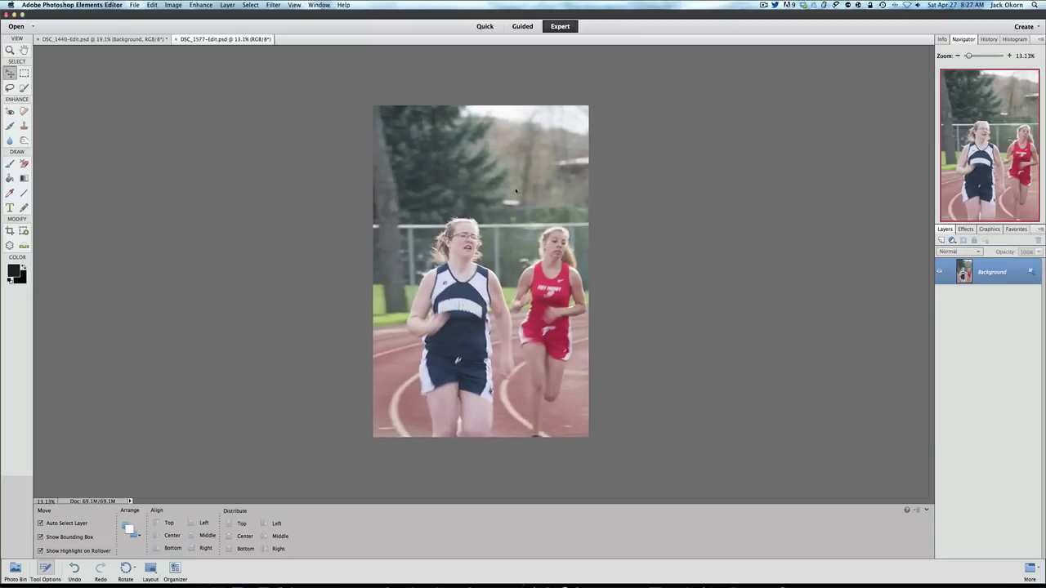
scroll(516, 192, "up", 1)
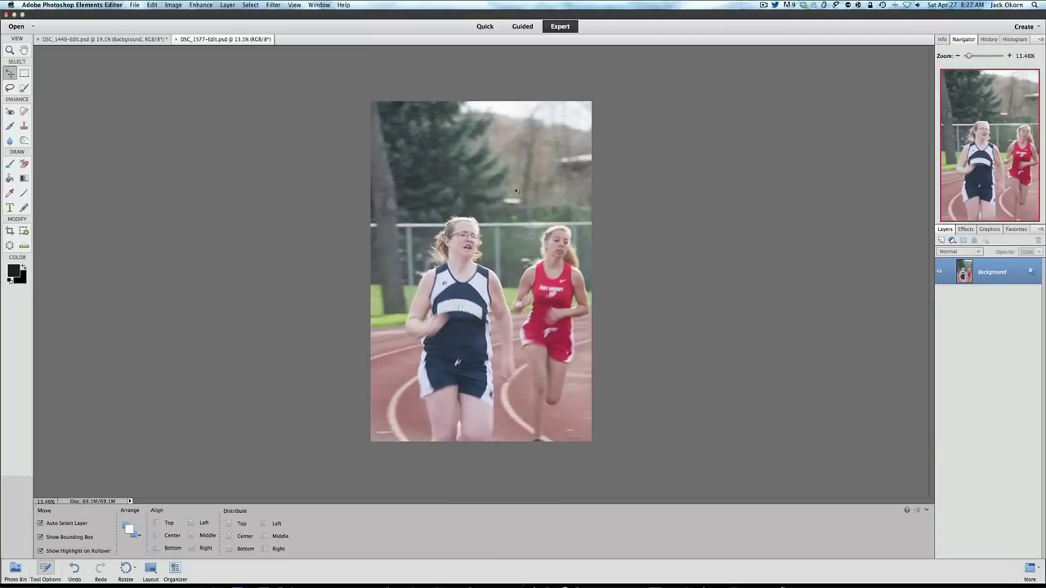
Duplicate the runners photo's Background layer as Layer 1
left_click(175, 5)
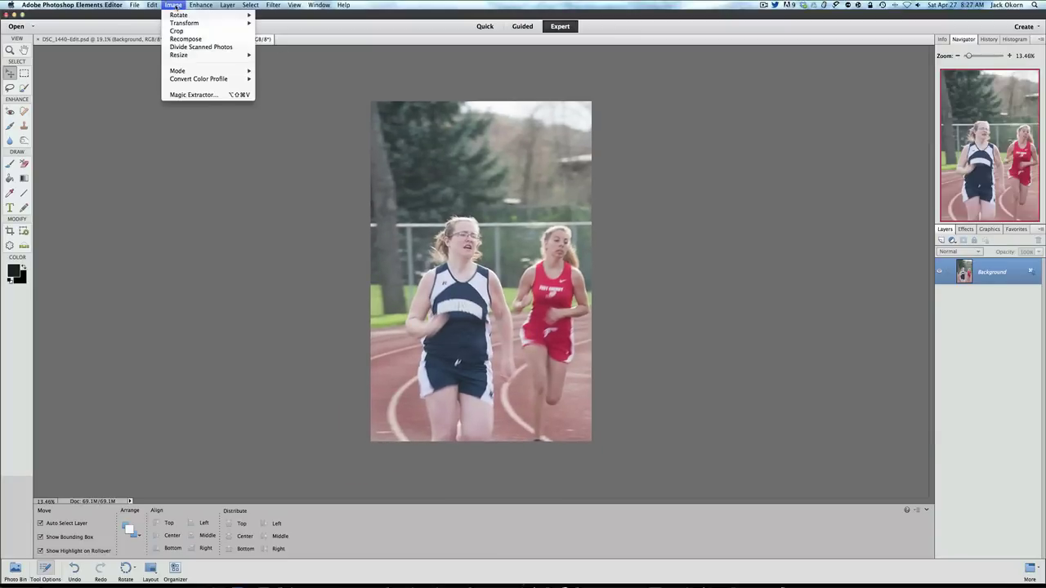
left_click(175, 6)
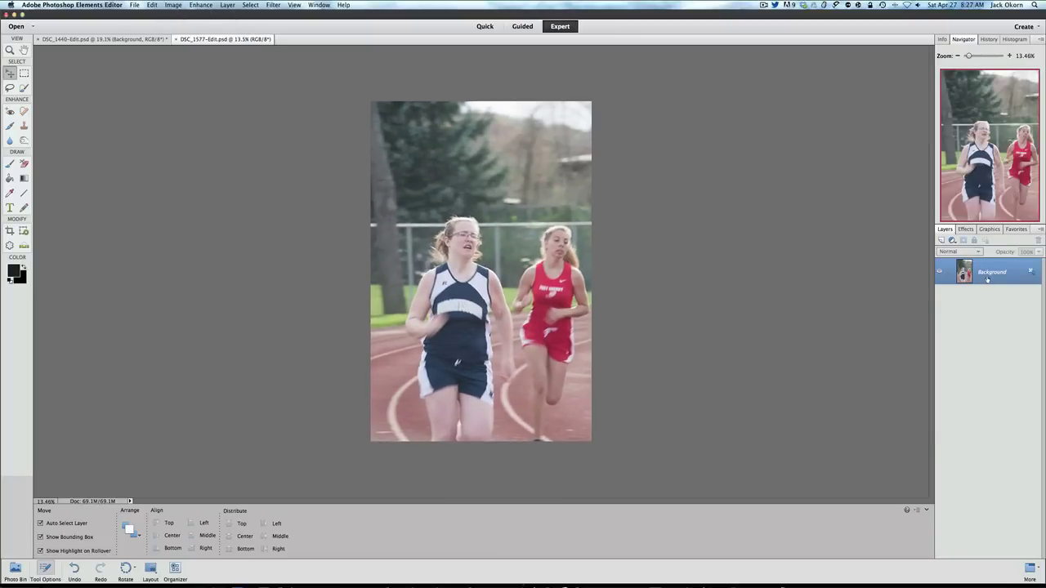
key("super+j")
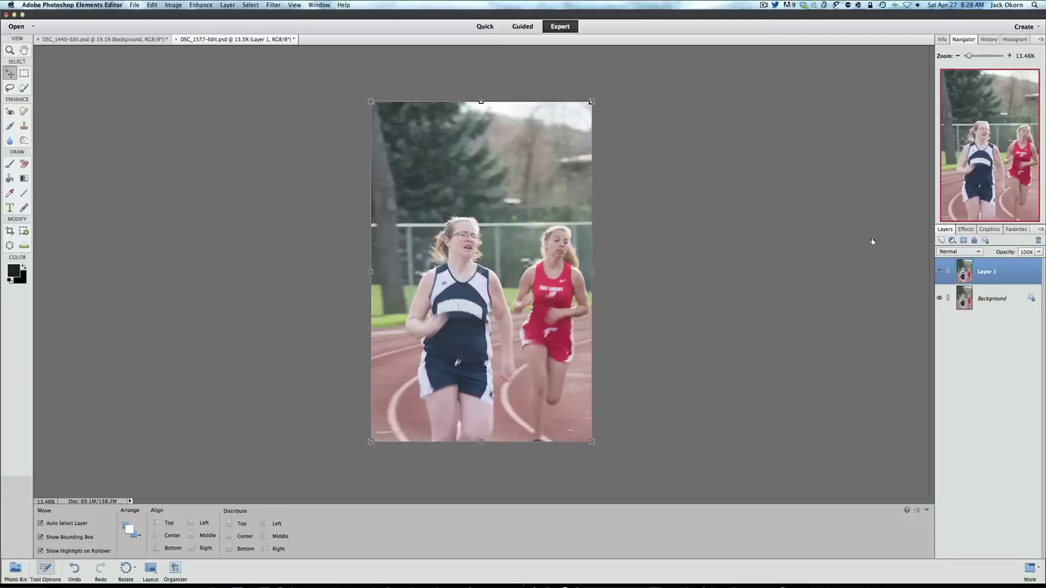
Open the Canvas Size dialog, showing 16.733 × 25.067 inches
left_click(174, 4)
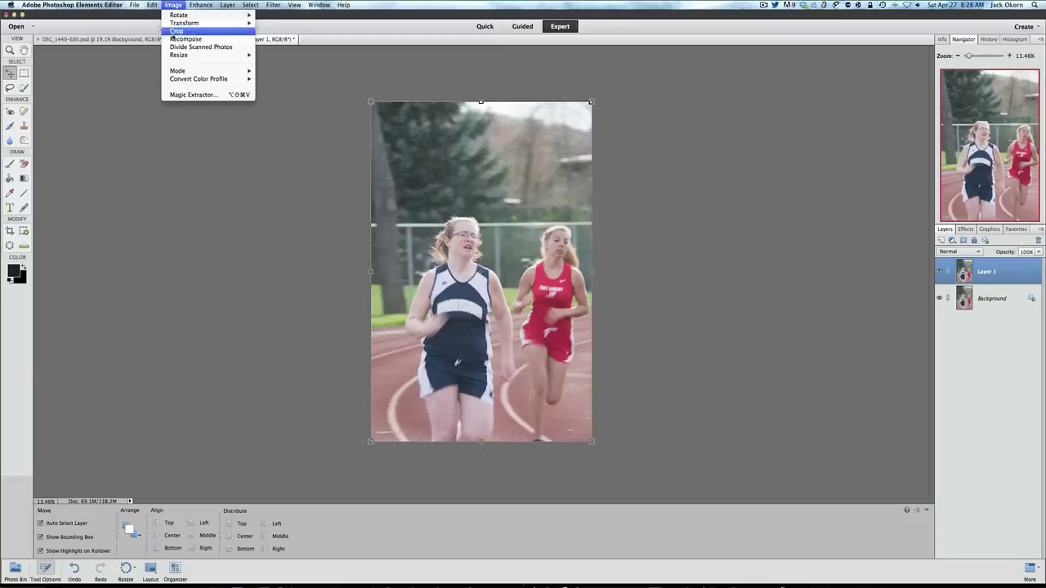
mouse_move(175, 55)
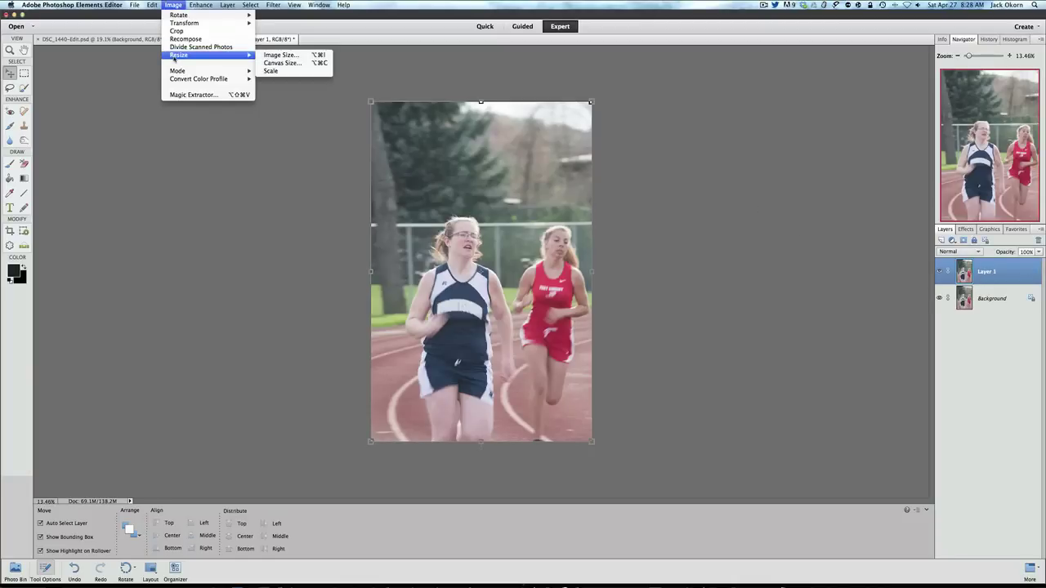
left_click(261, 63)
left_click_drag(400, 189, 434, 196)
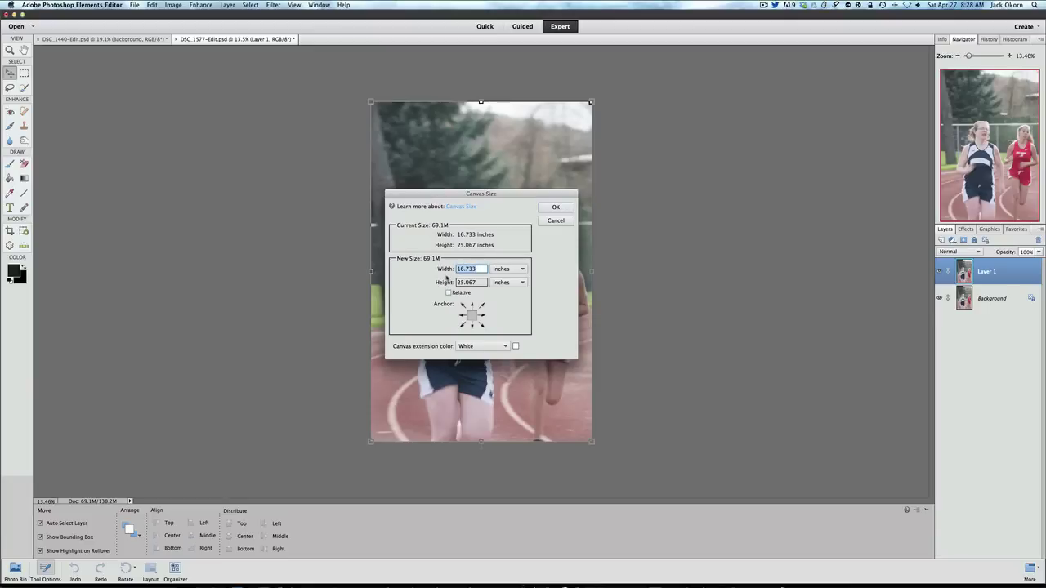
Enlarge the runners canvas to 18 × 27 inches, then make the Background layer active
type("19")
left_click(482, 282)
type("28")
key("BackSpace")
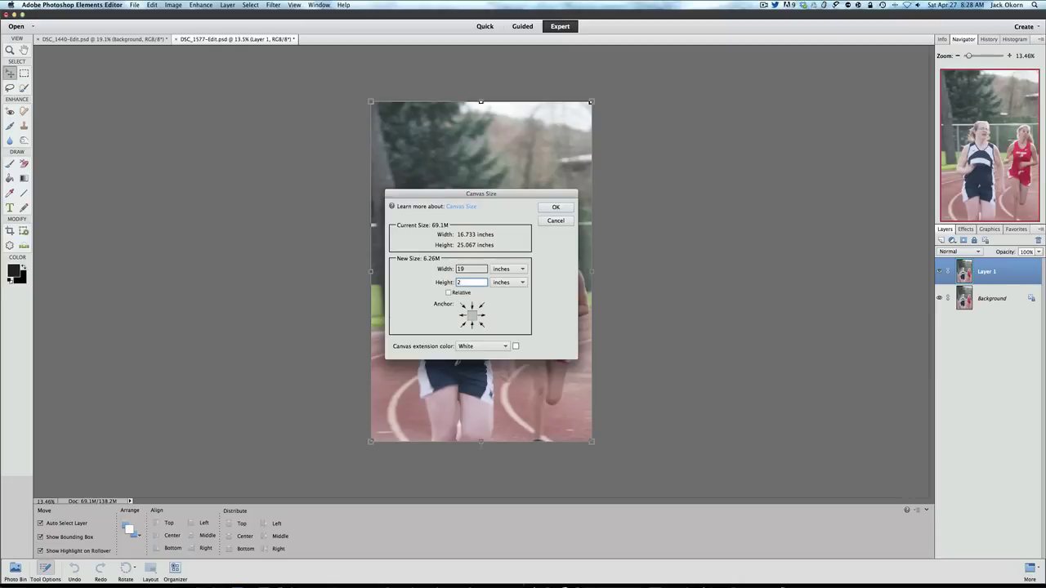
type("7")
left_click(472, 269)
key("BackSpace")
type("8")
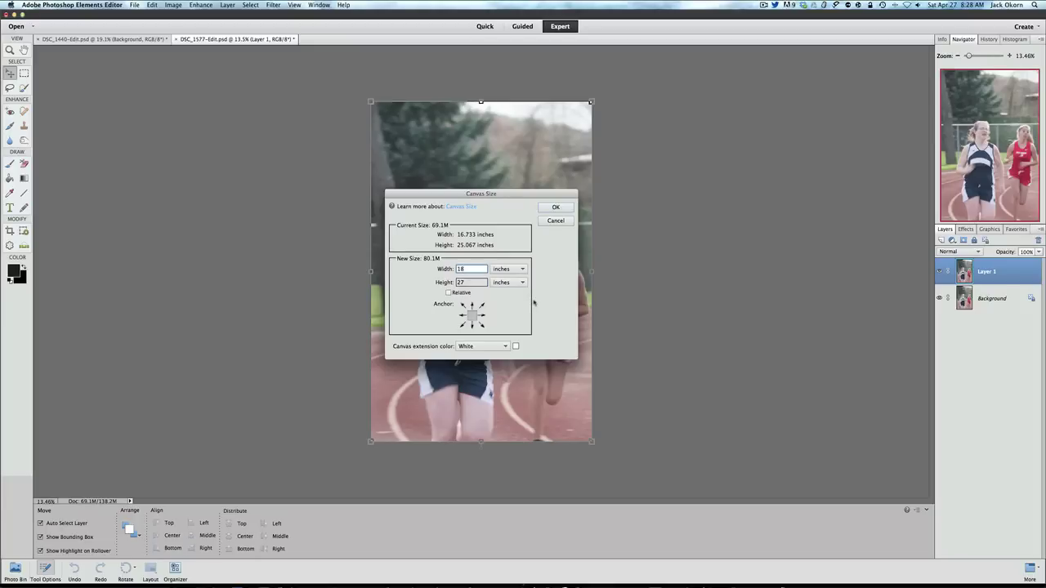
left_click(547, 208)
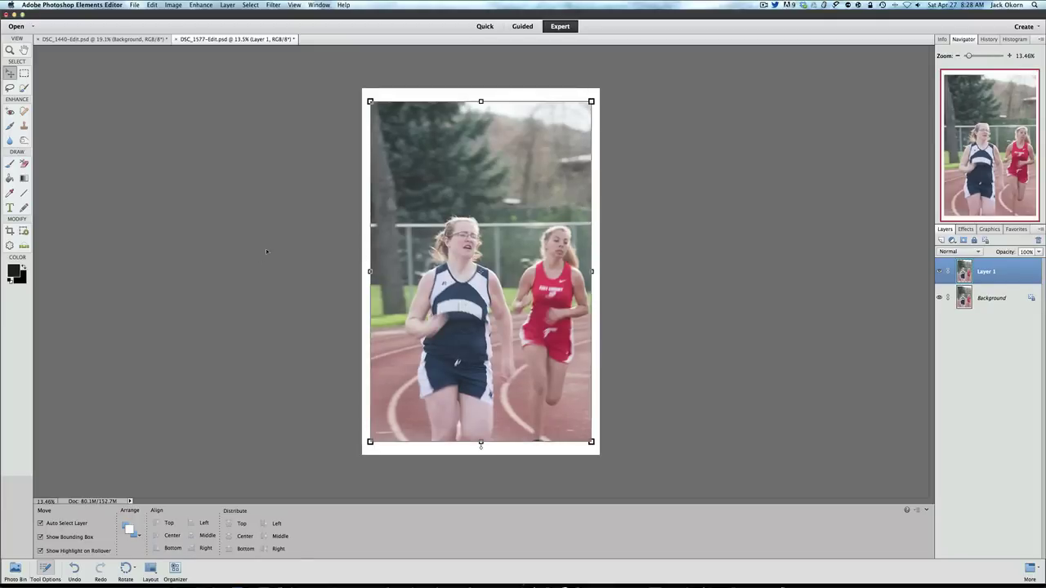
key("alt+bracketleft")
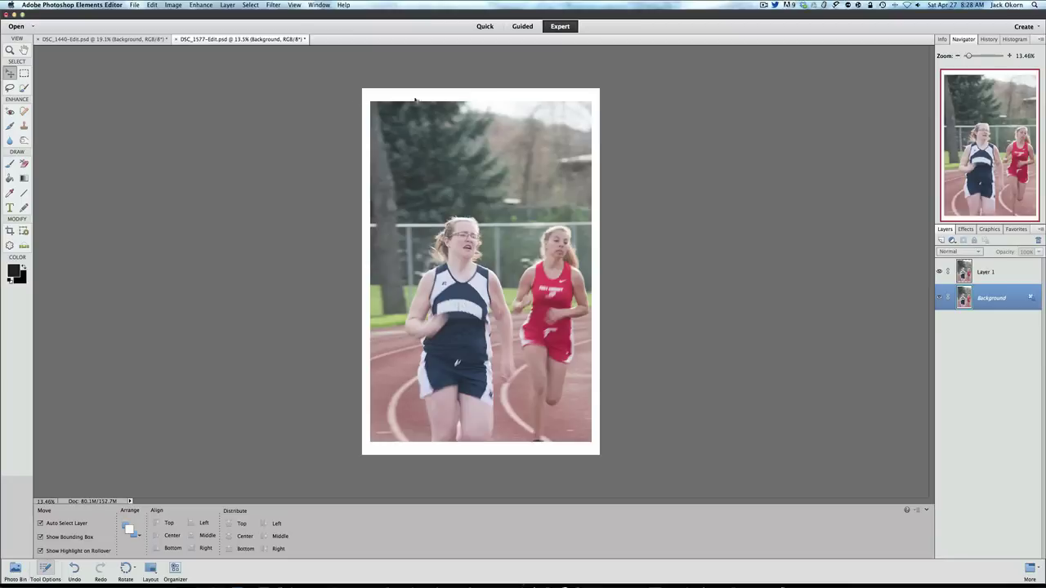